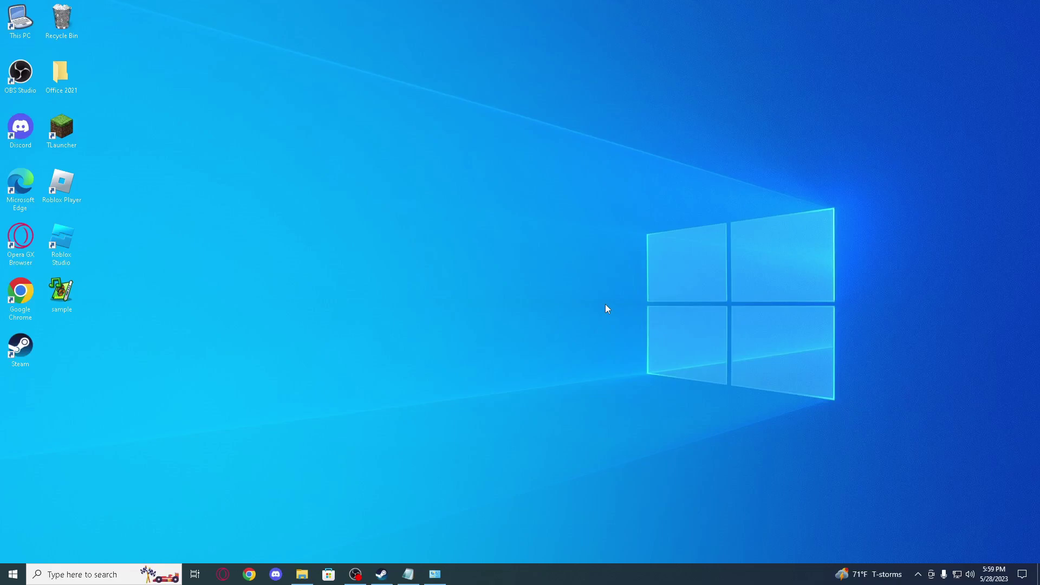
Open the Power Options plan list from the 'edit power plan' search, then minimize it
key("super")
type("p")
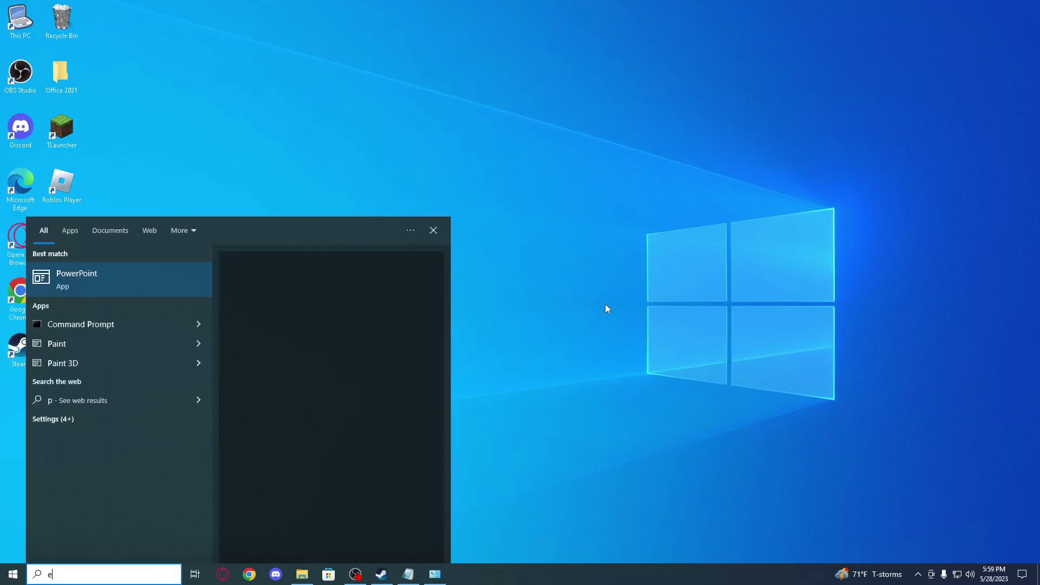
key("BackSpace")
type("edit")
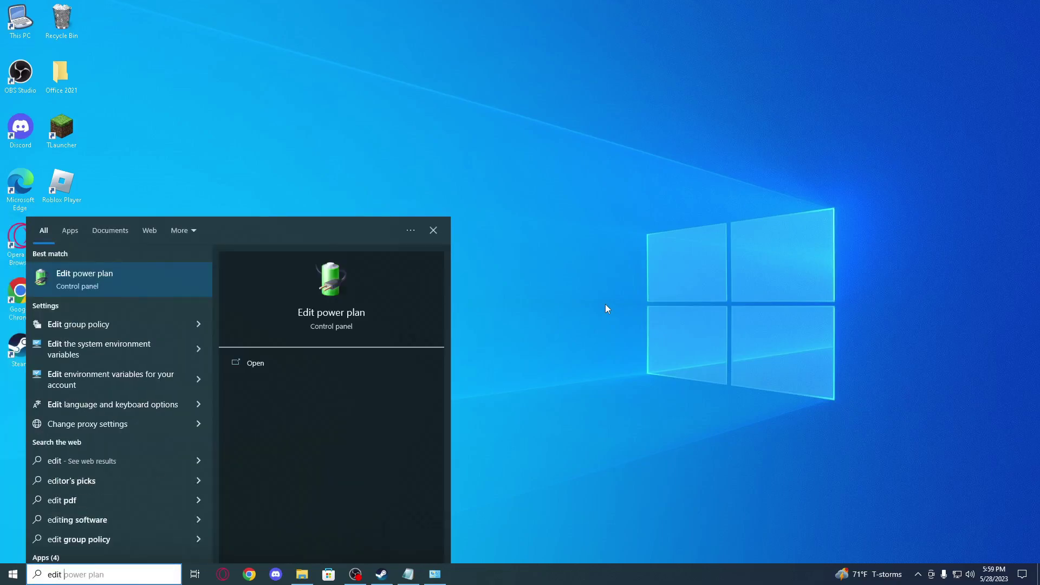
key("Escape")
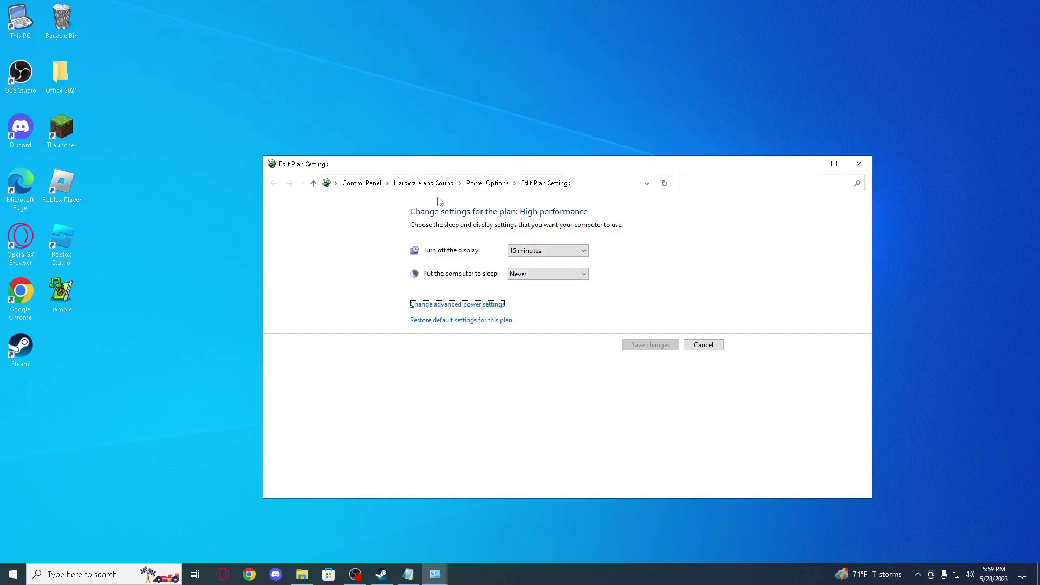
left_click(486, 183)
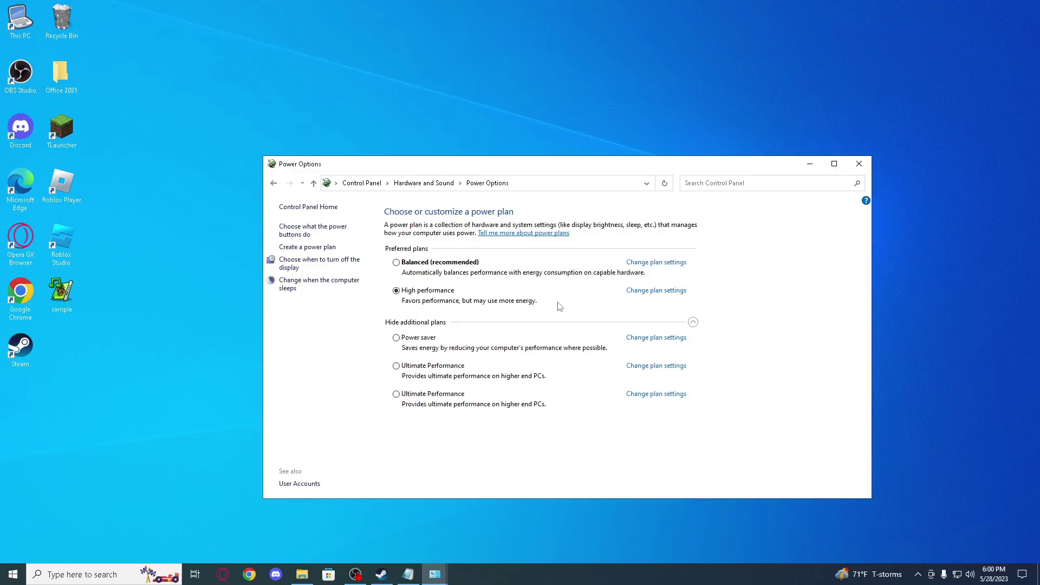
left_click(808, 161)
Launch Command Prompt and paste the 'powercfg /s SCHEME_MIN' command copied from the notes
left_click(408, 574)
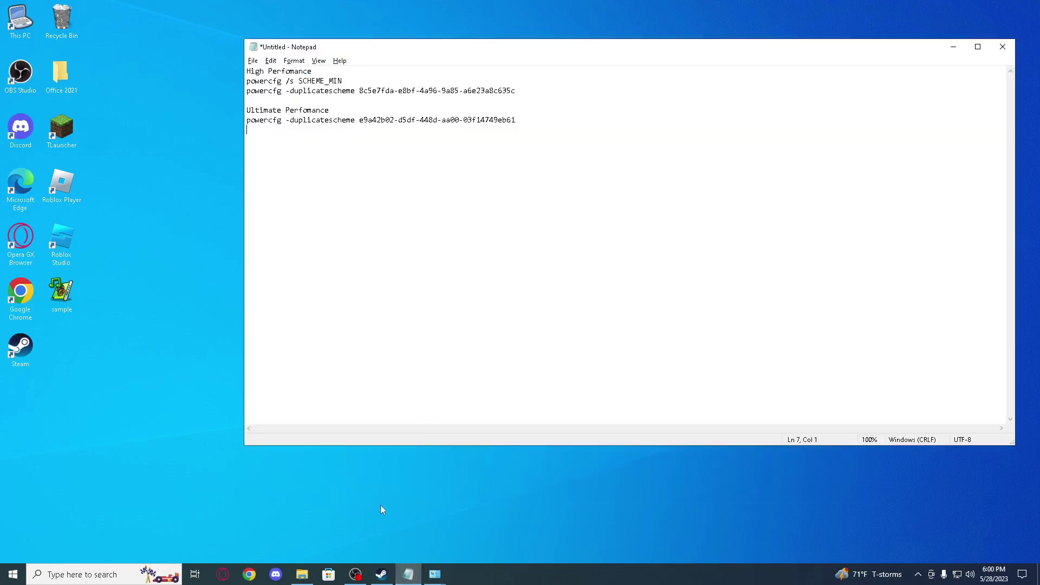
key("super")
type("cmd")
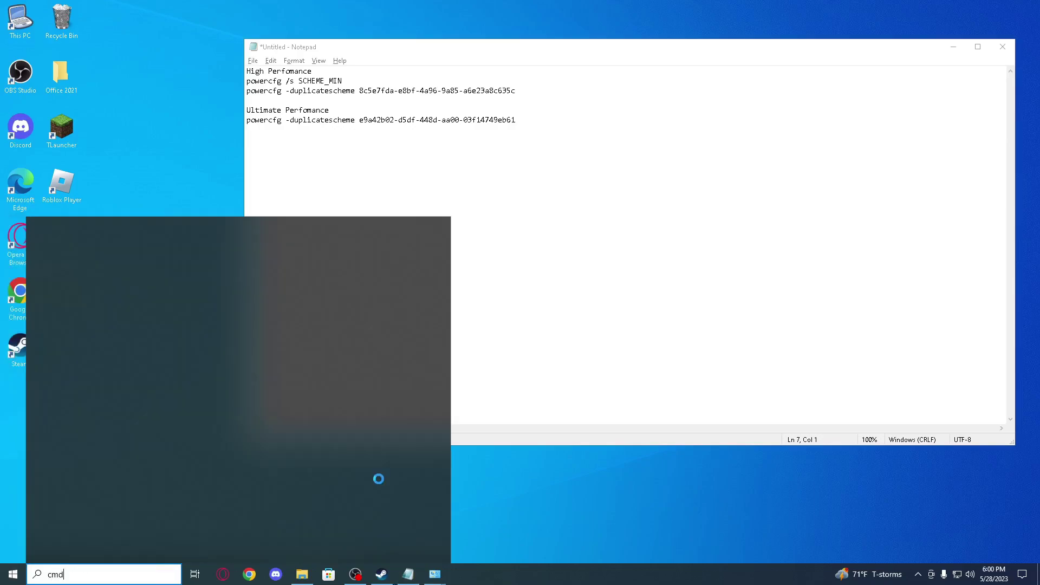
key("Return")
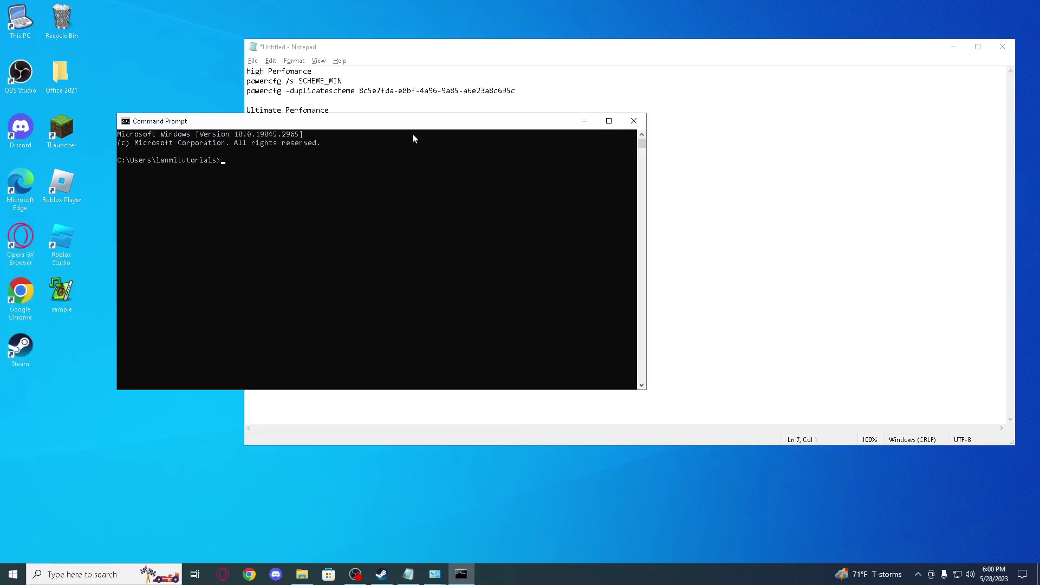
left_click_drag(412, 133, 690, 197)
left_click_drag(344, 81, 246, 80)
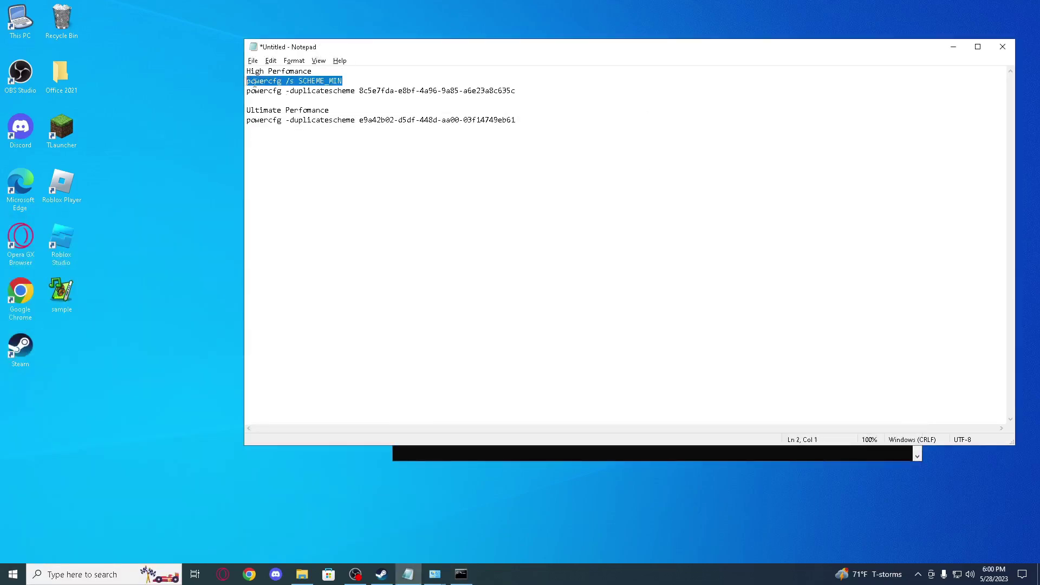
right_click(296, 93)
left_click(318, 130)
left_click(514, 457)
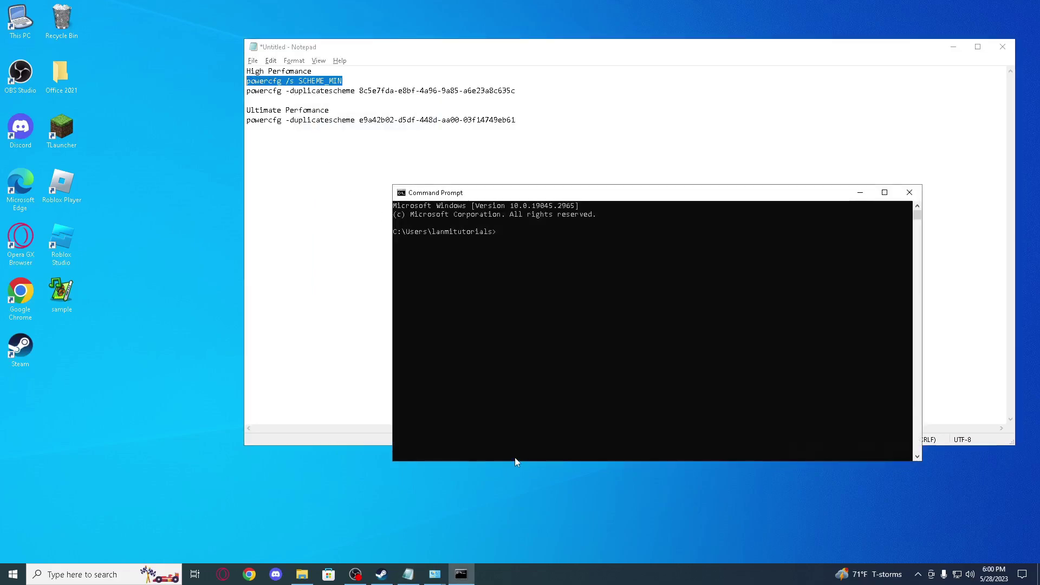
left_click(401, 193)
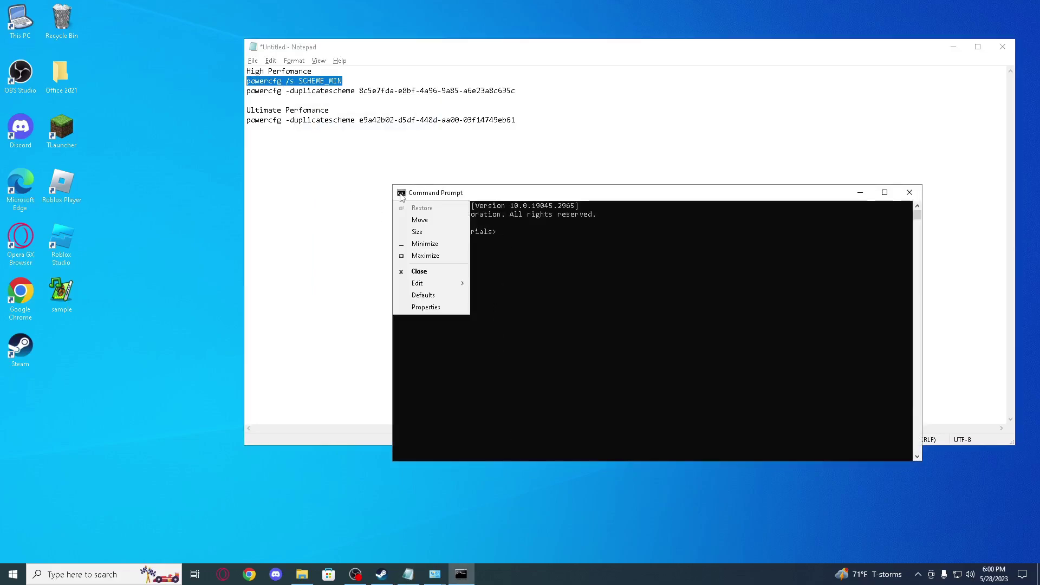
mouse_move(445, 287)
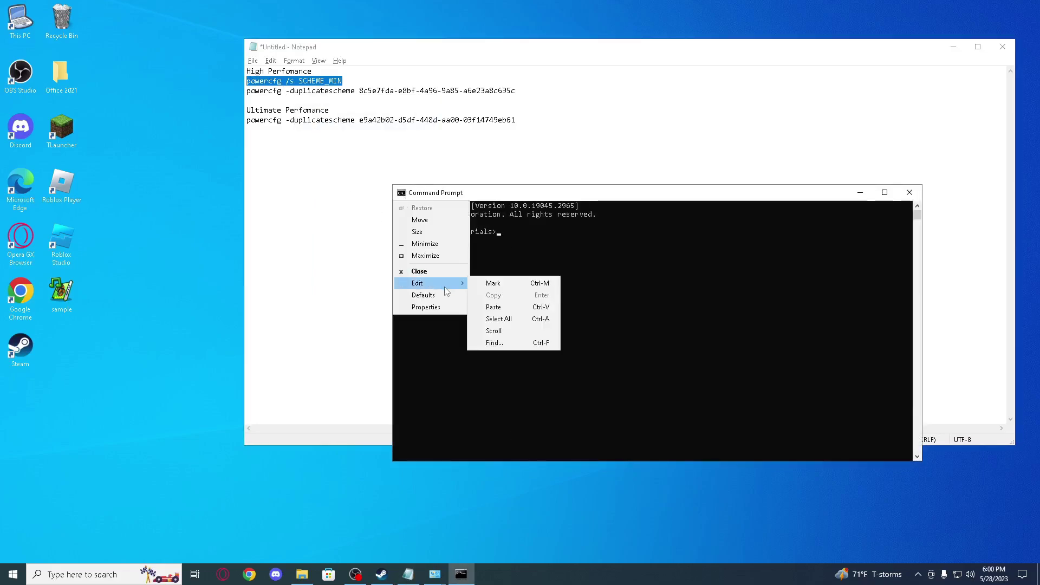
left_click(494, 307)
Run SCHEME_MIN, then paste and run the High performance -duplicatescheme command
left_click_drag(515, 91, 233, 93)
right_click(319, 99)
left_click(349, 136)
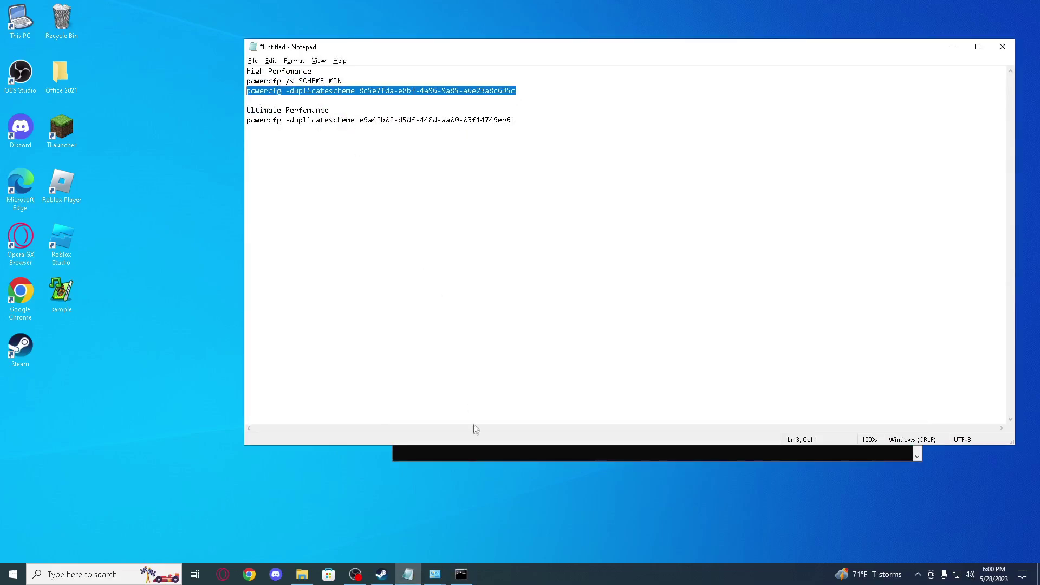
left_click(494, 457)
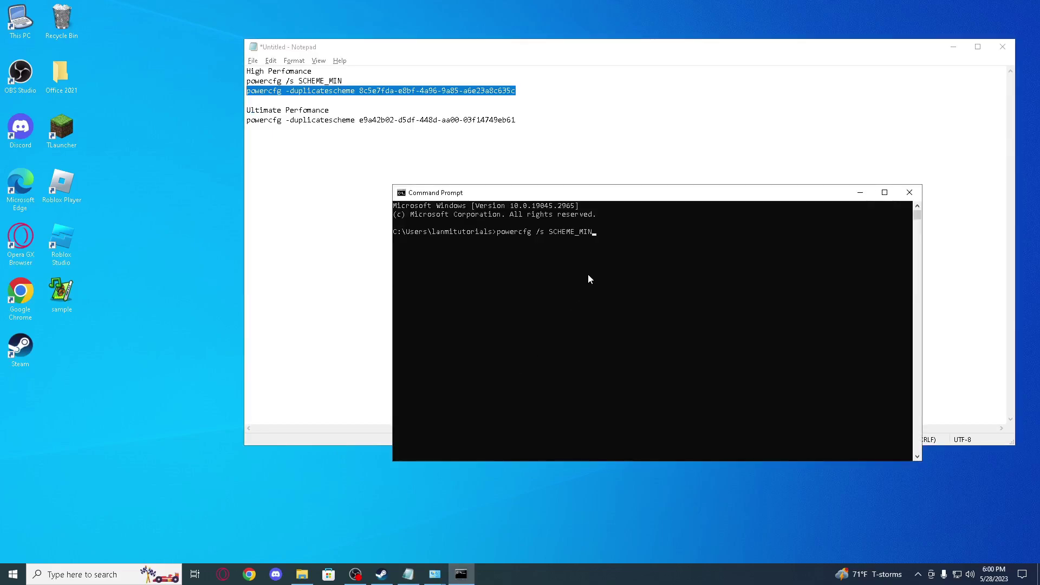
key("Return")
key("ctrl+v")
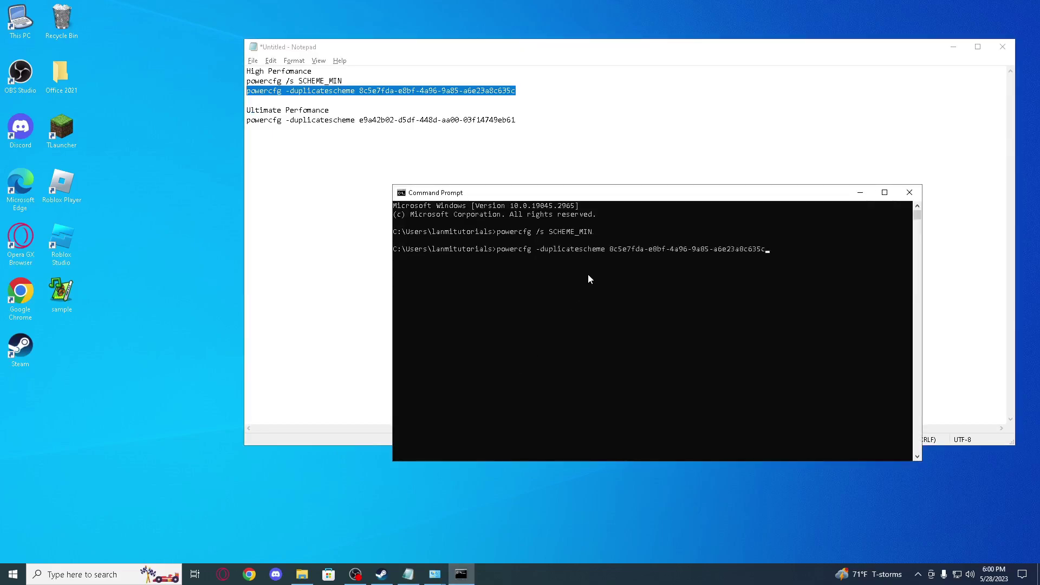
left_click(401, 192)
mouse_move(429, 282)
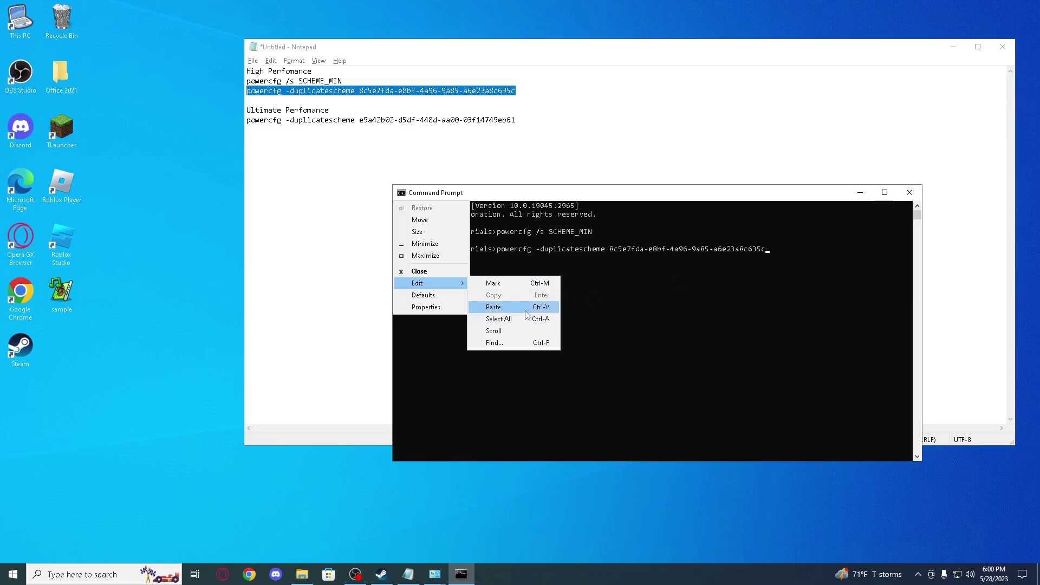
left_click(744, 251)
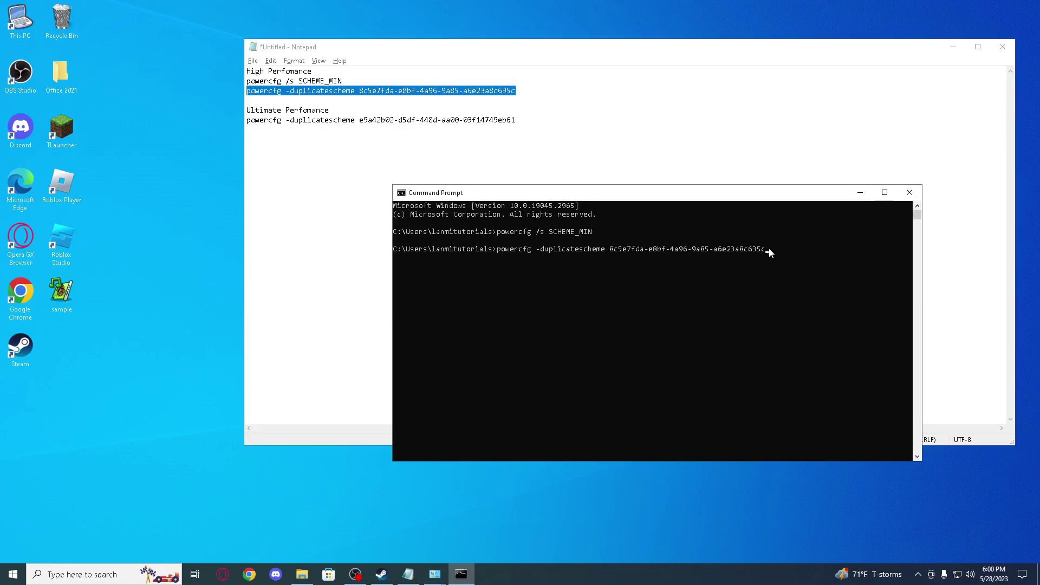
key("Return")
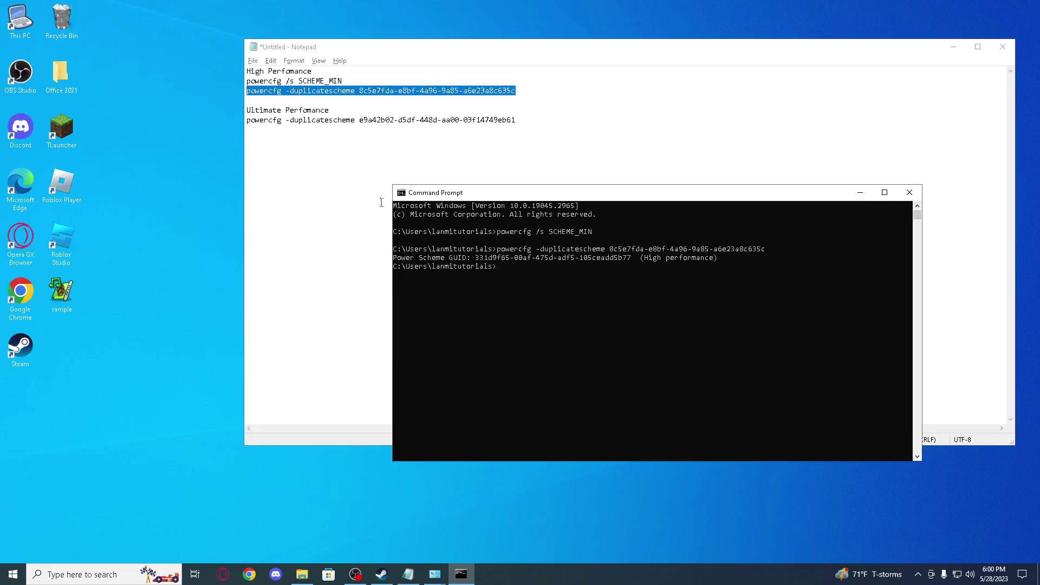
Copy and run the Ultimate Performance -duplicatescheme command, then close the console and minimize the notes
left_click(517, 119)
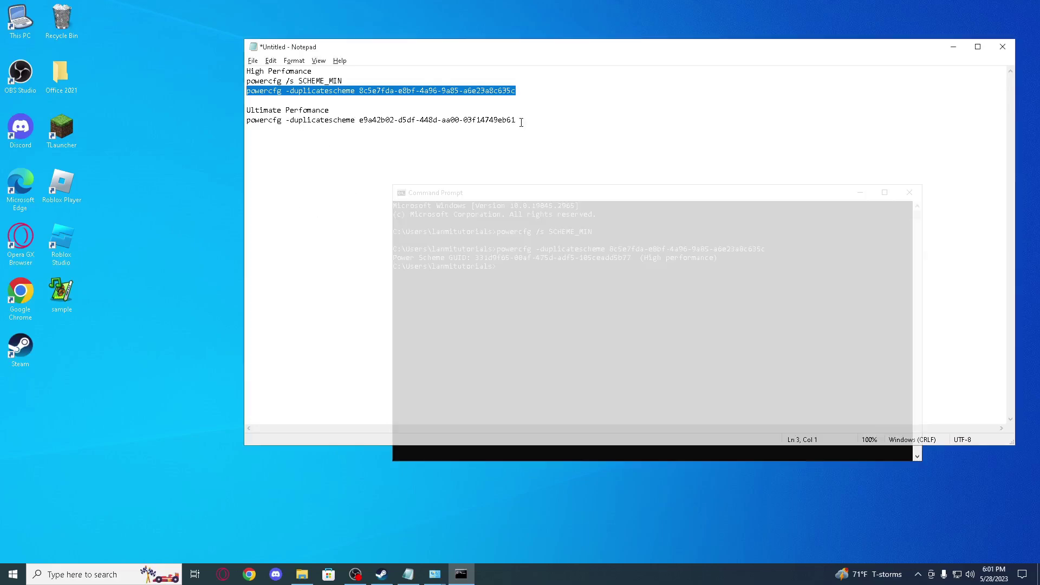
key("shift+Home")
right_click(371, 151)
left_click(393, 181)
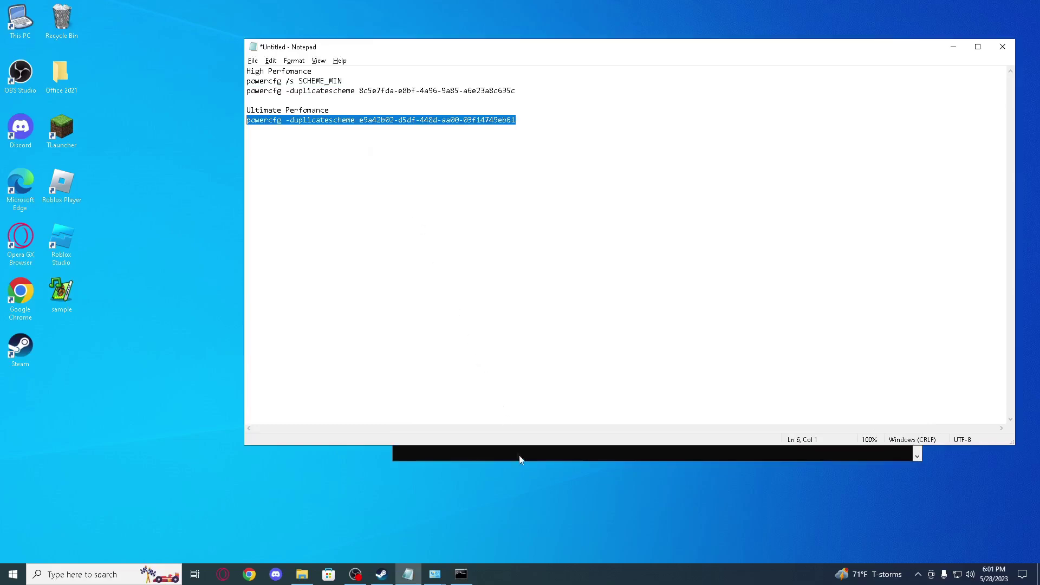
left_click(521, 454)
right_click(501, 270)
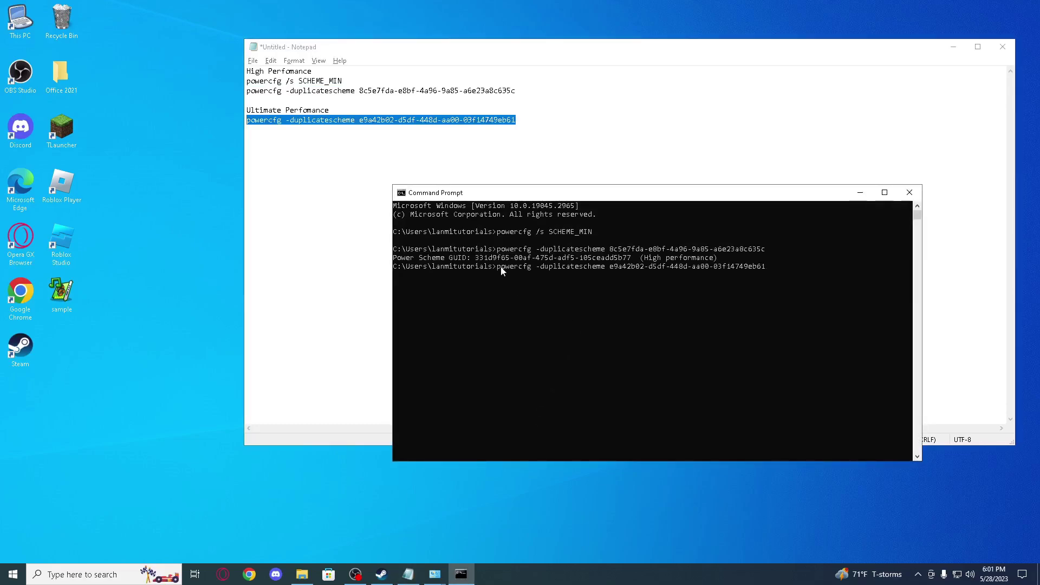
key("Return")
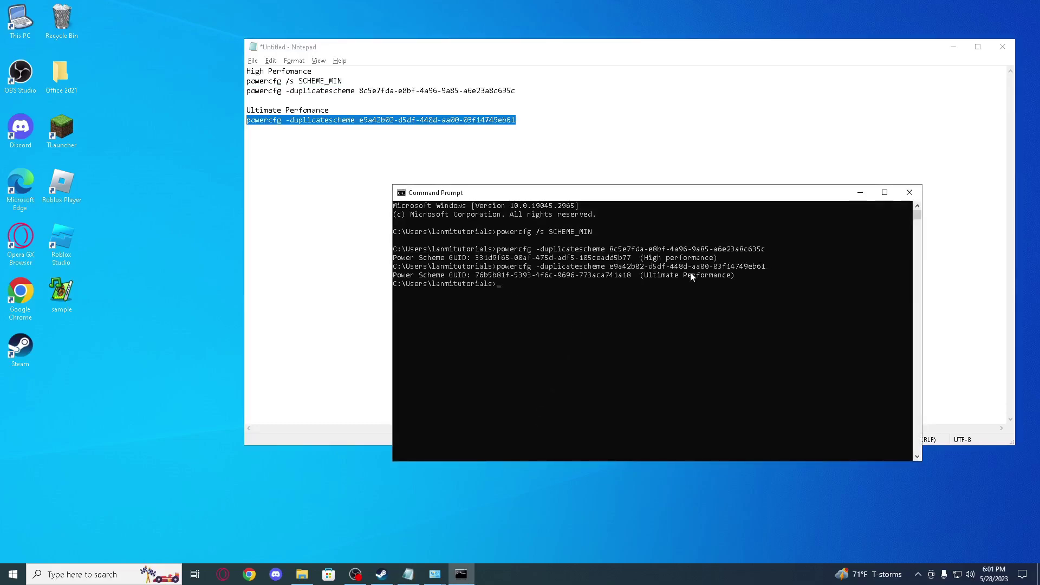
left_click(909, 193)
left_click(954, 46)
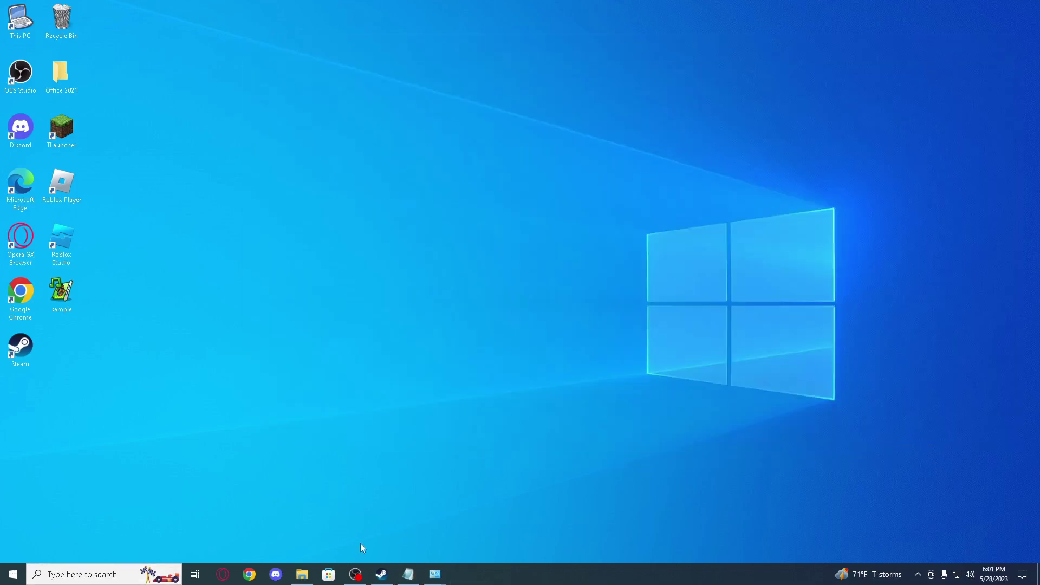
Reopen the Power Options plan list via the 'edit' search and make Ultimate Performance active
key("super+s")
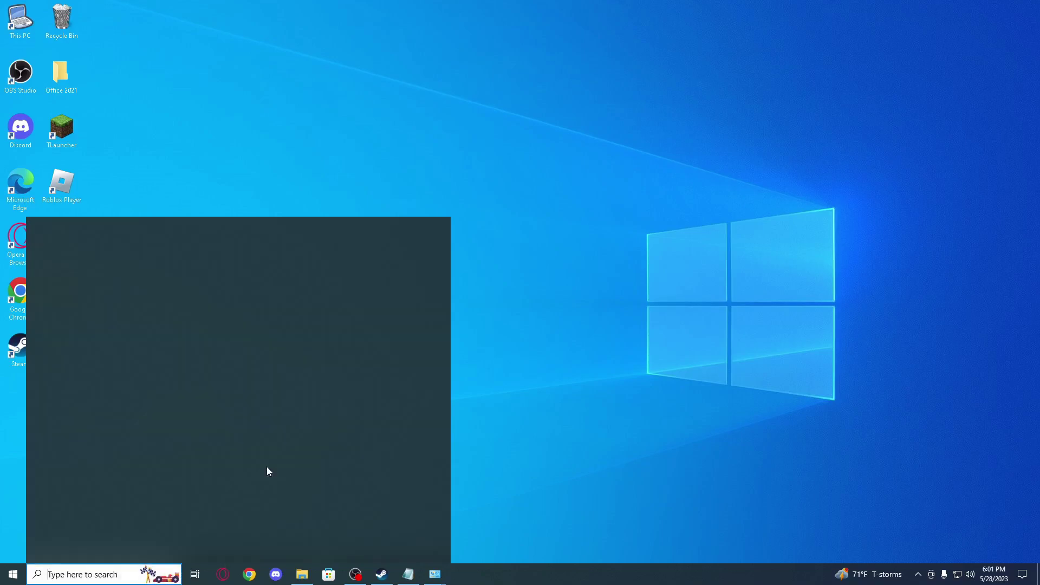
type("dit power")
key("BackSpace")
key("BackSpace")
key("BackSpace")
key("BackSpace")
key("BackSpace")
key("BackSpace")
key("BackSpace")
key("BackSpace")
key("BackSpace")
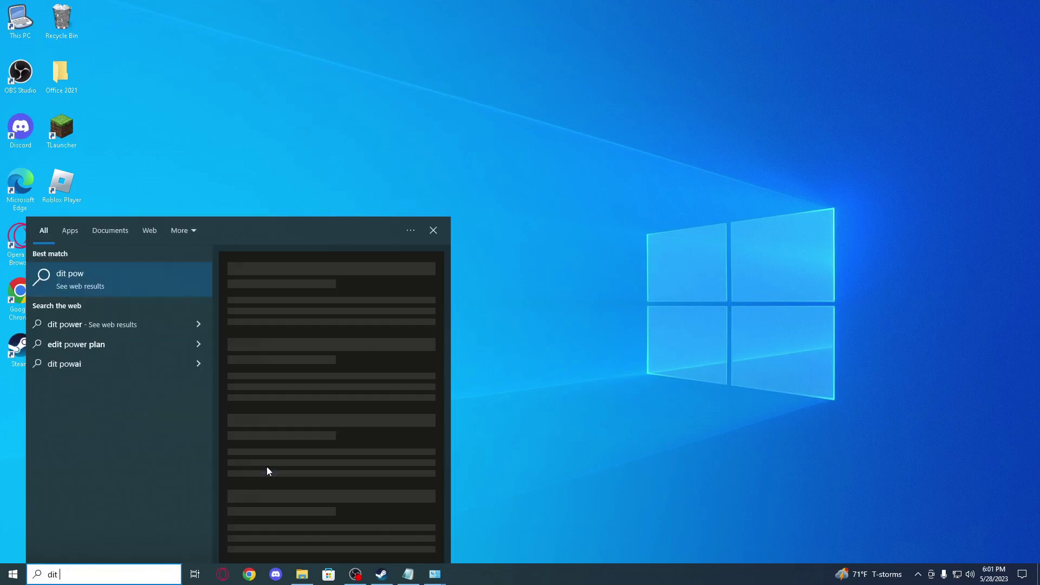
type("edit")
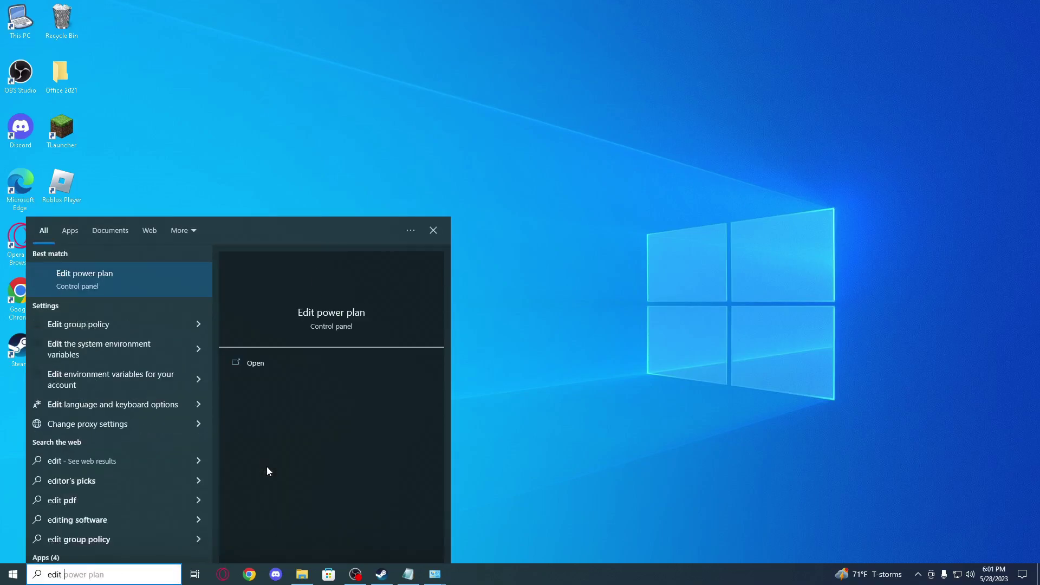
key("Return")
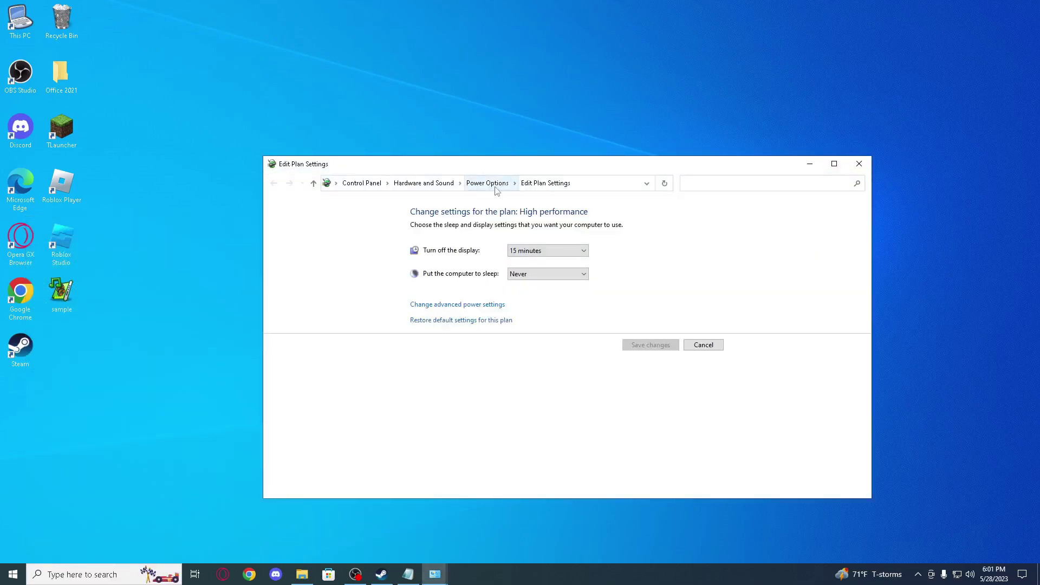
left_click(496, 183)
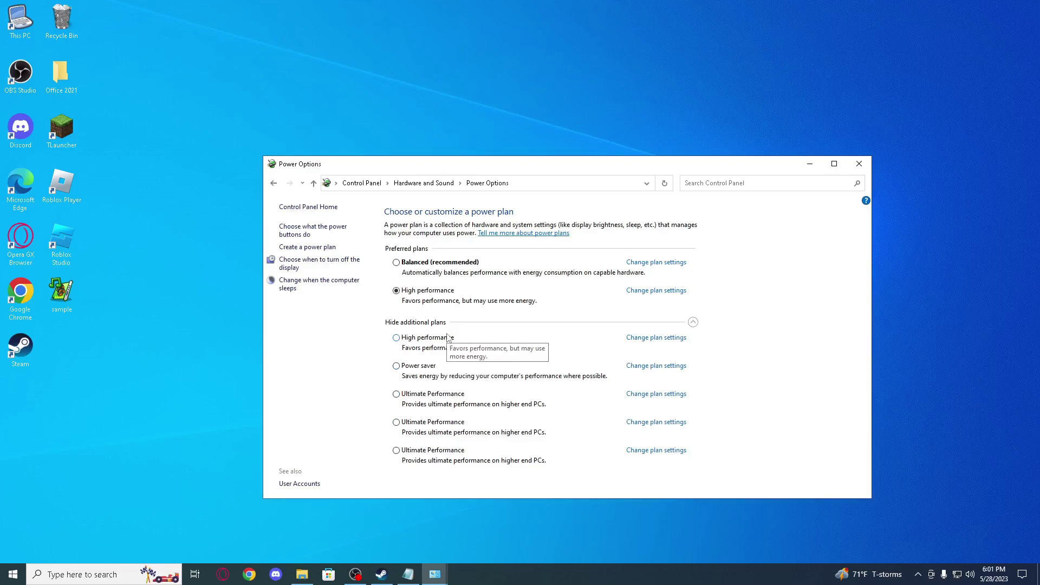
left_click(431, 397)
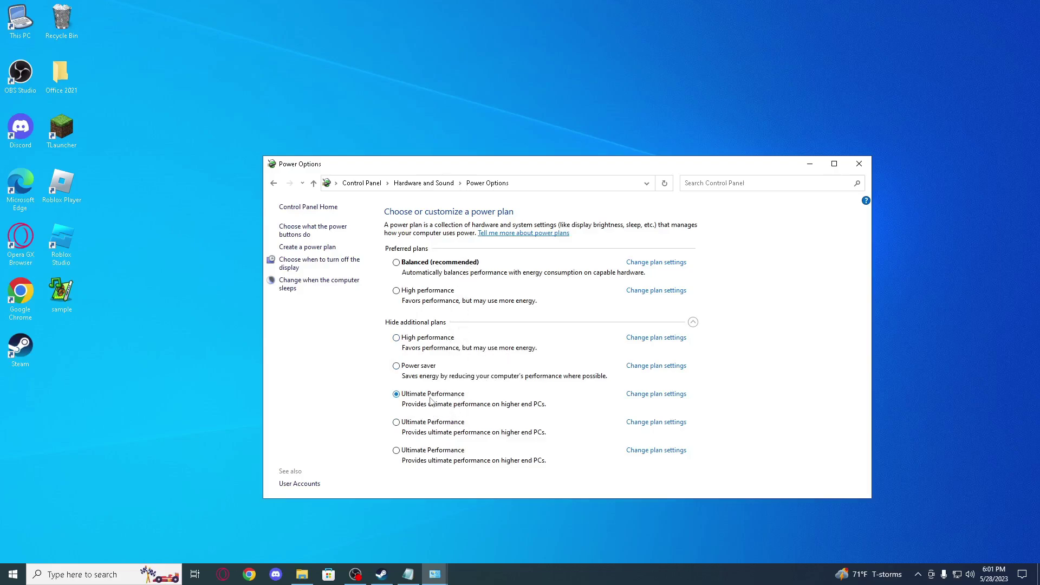
Set Ultimate Performance's Turn off the display to Never and save the plan settings
left_click(680, 394)
left_click(550, 250)
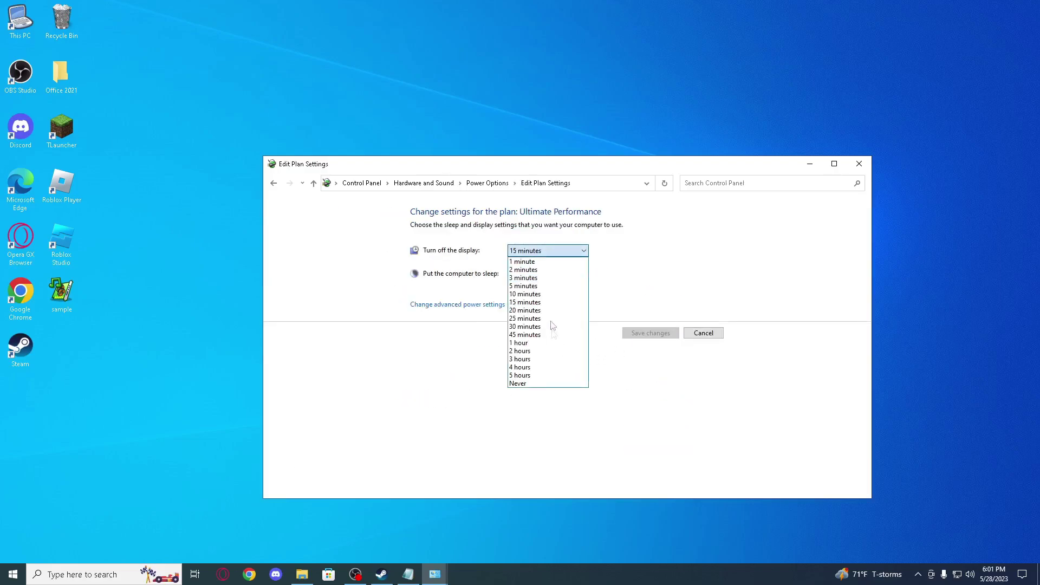
left_click(542, 382)
left_click(650, 333)
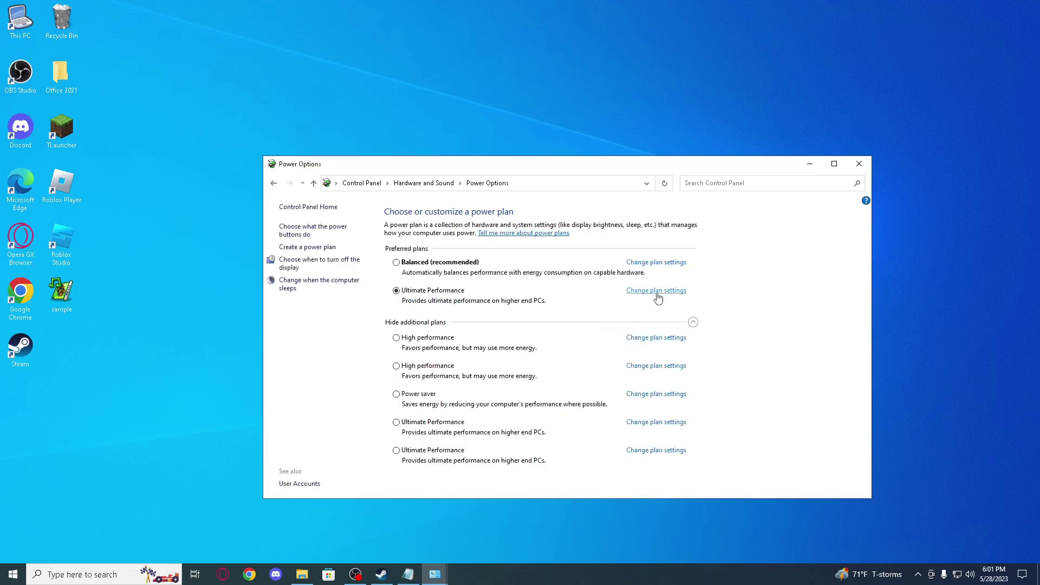
left_click(657, 293)
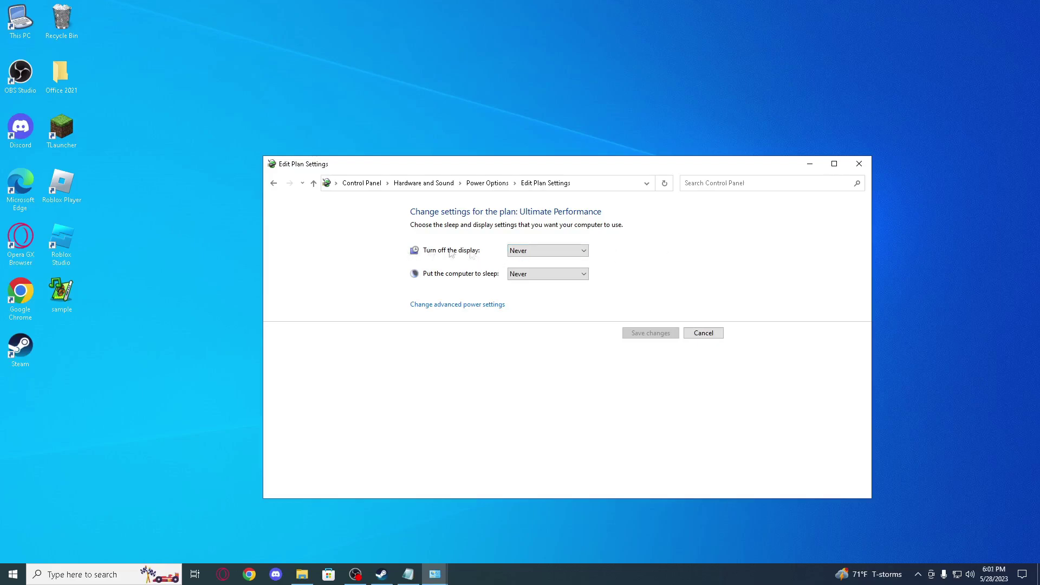
left_click(485, 306)
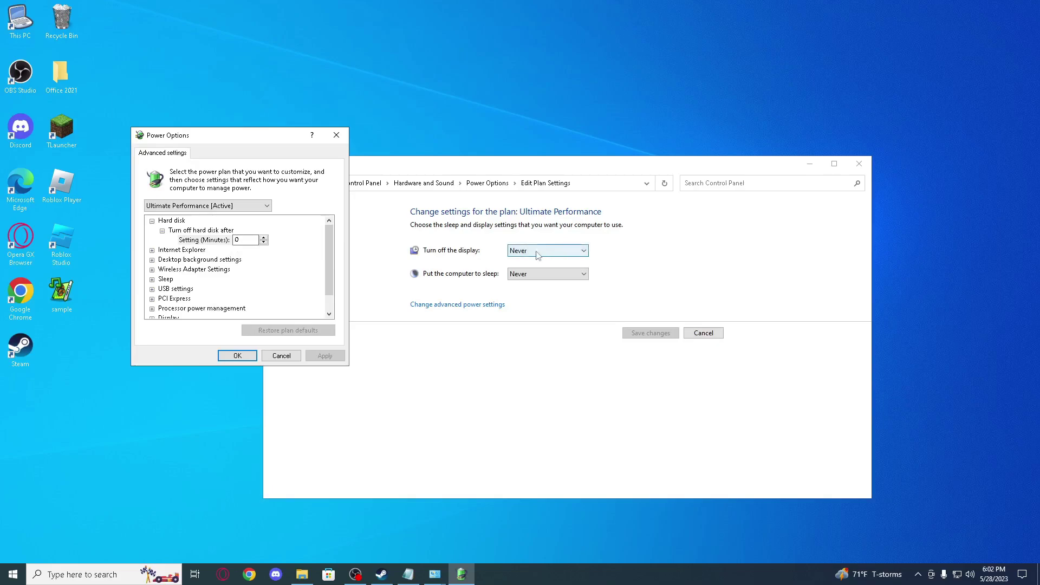
Expand the Internet Explorer, Desktop background, Wireless Adapter, Sleep and USB setting groups
left_click(153, 250)
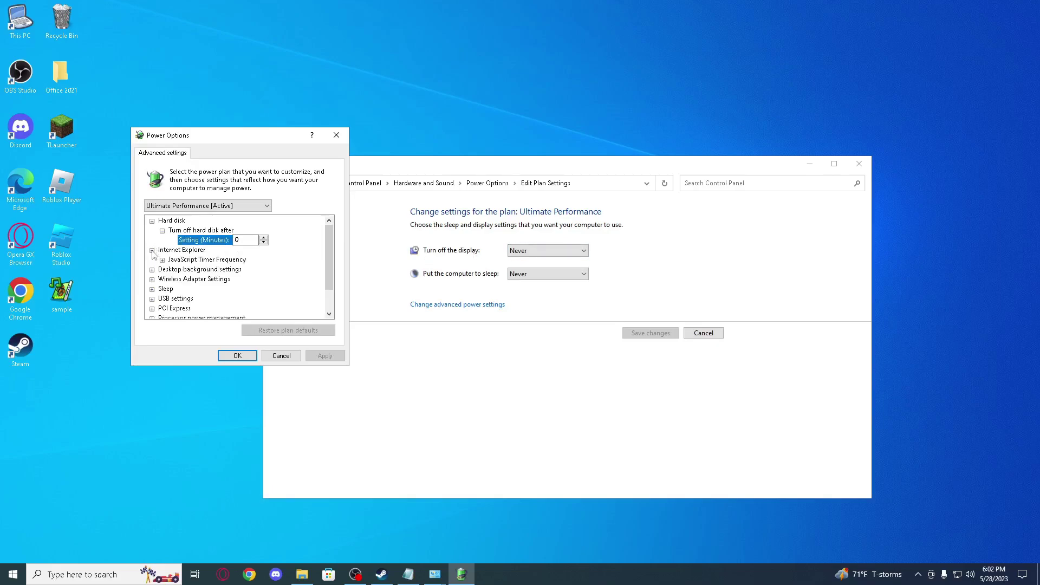
left_click(162, 260)
scroll(330, 257, "down", 1)
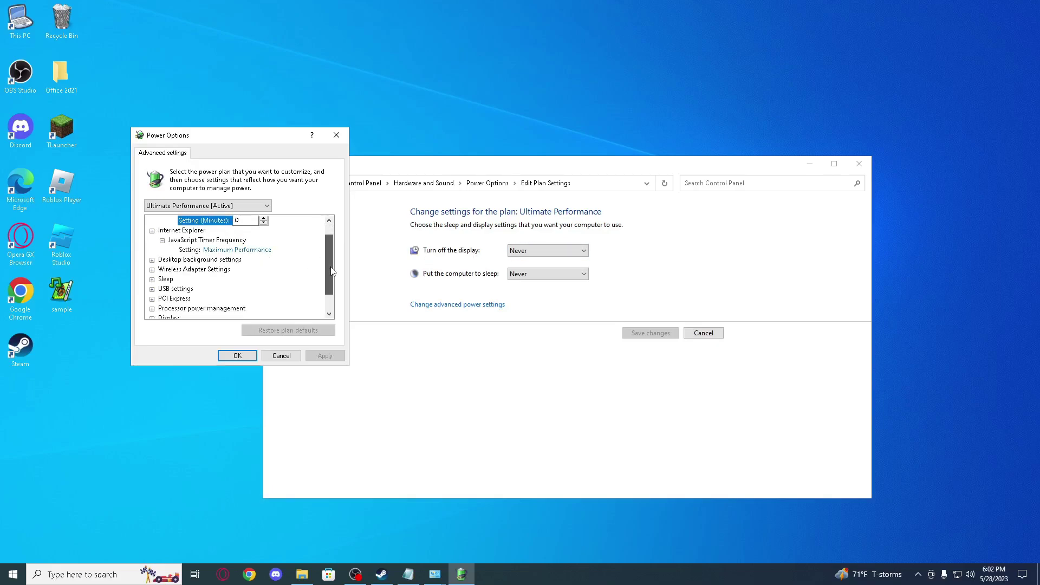
left_click(152, 259)
left_click(162, 269)
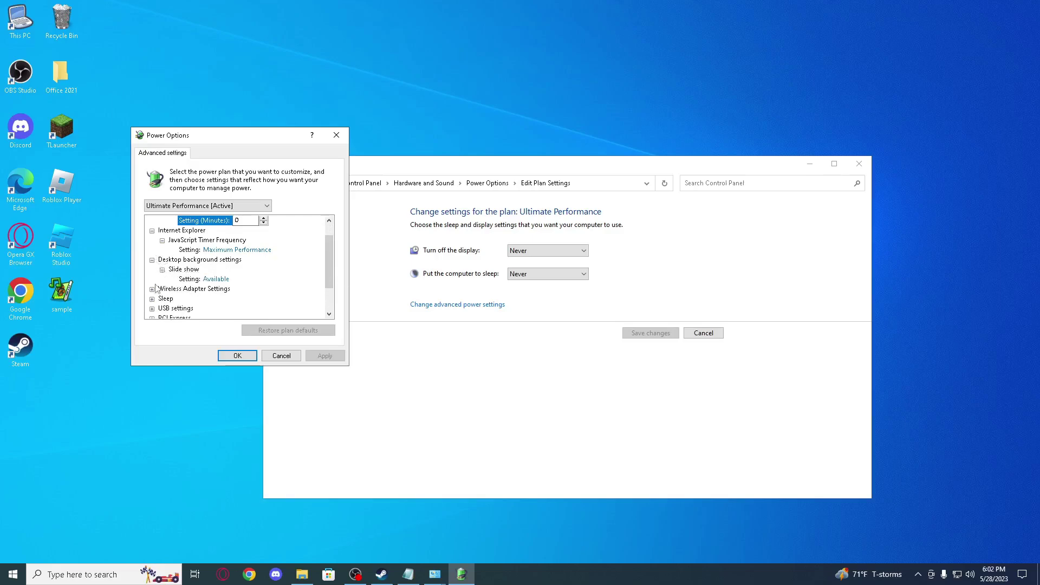
left_click(152, 289)
left_click(162, 299)
scroll(329, 276, "down", 2)
left_click(152, 279)
left_click(162, 289)
scroll(320, 277, "down", 2)
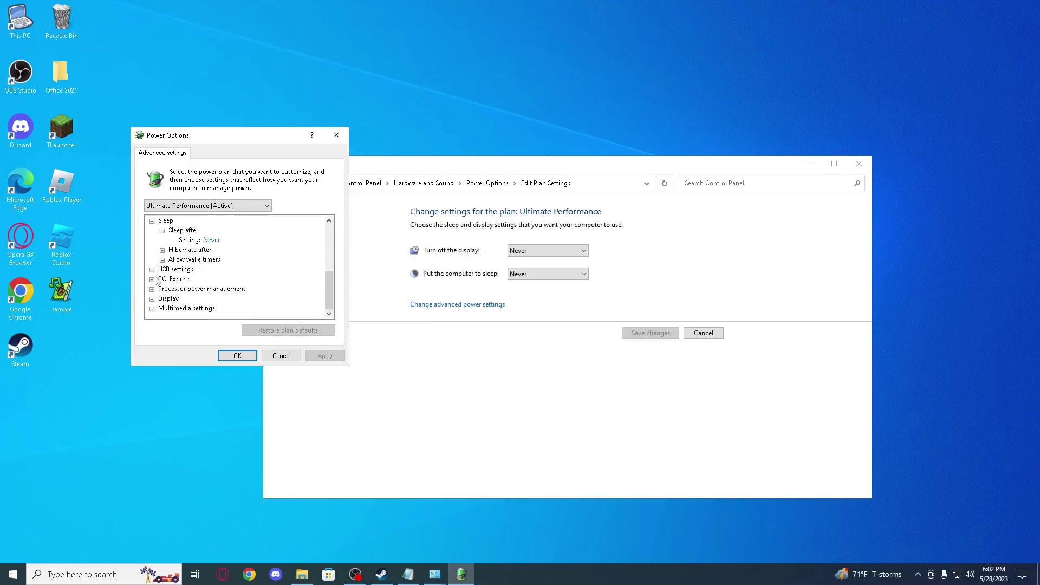
left_click(152, 269)
left_click(162, 279)
scroll(329, 277, "down", 1)
Set PCI Express Link State Power Management to Off
left_click(152, 279)
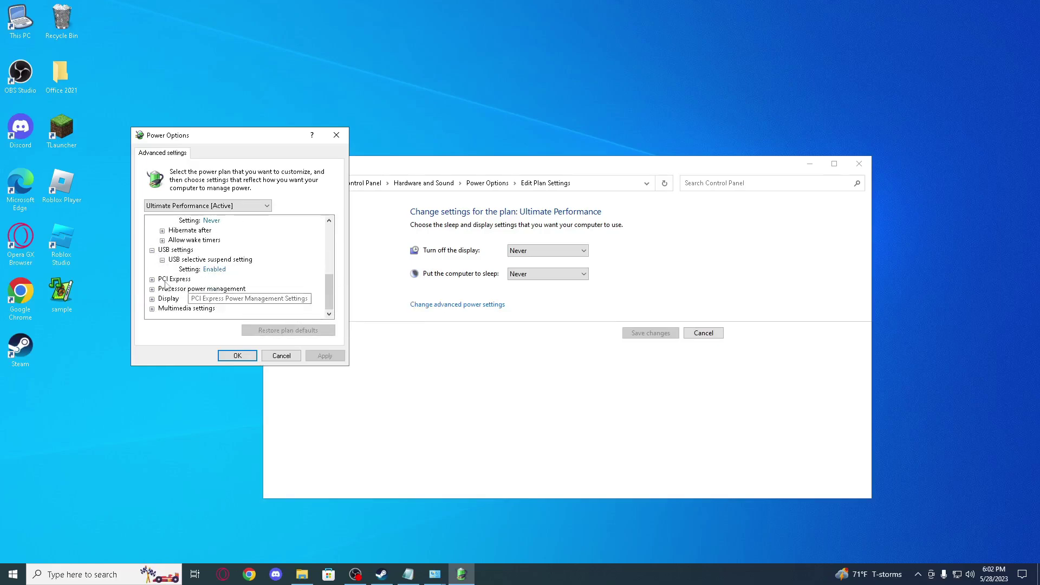
left_click(162, 289)
left_click(208, 298)
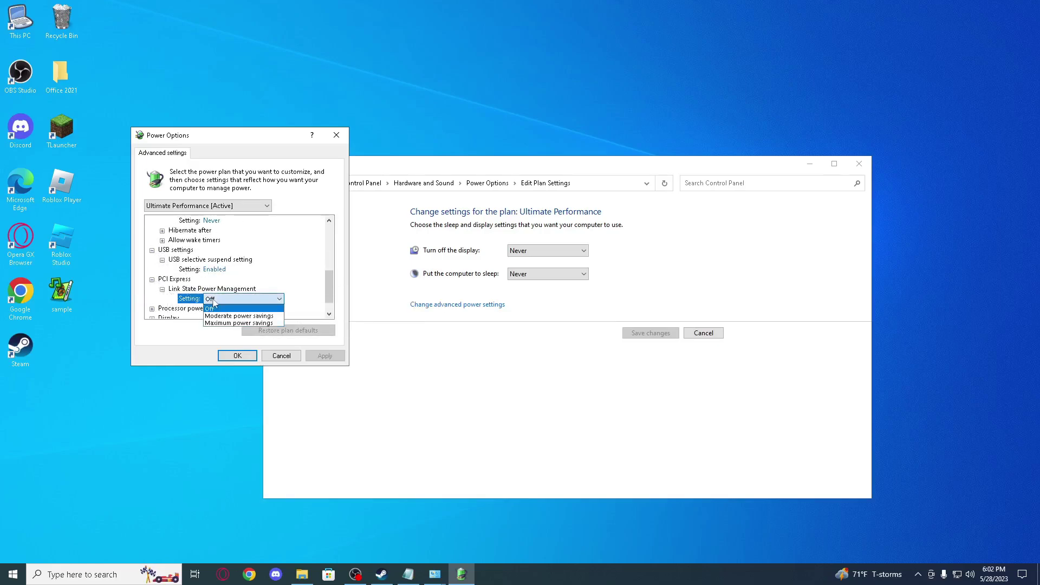
left_click(234, 308)
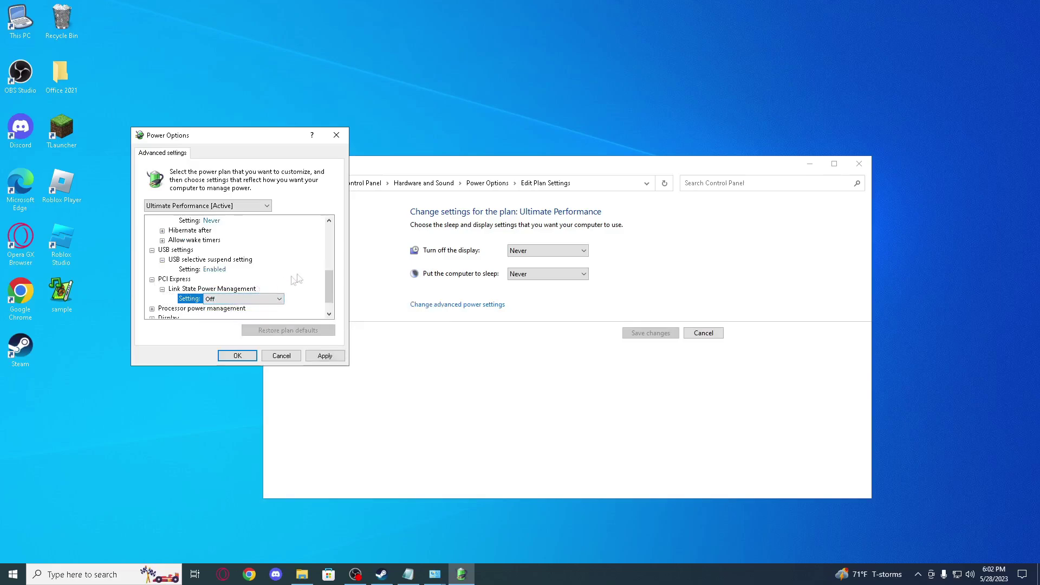
Review the processor and display values, then apply, confirm and close the settings windows
scroll(157, 292, "down", 1)
left_click(152, 288)
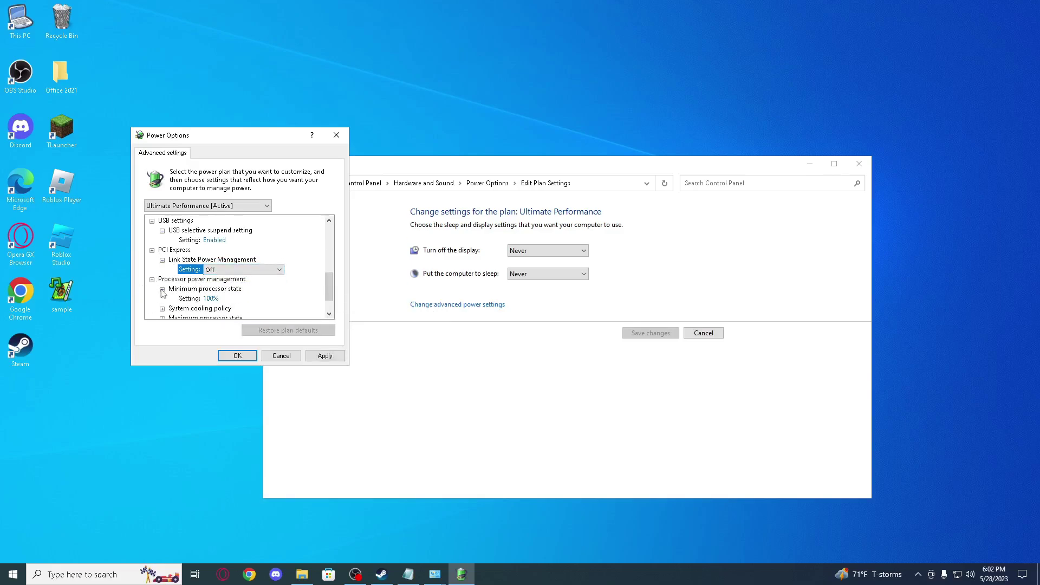
scroll(320, 281, "down", 1)
left_click(161, 279)
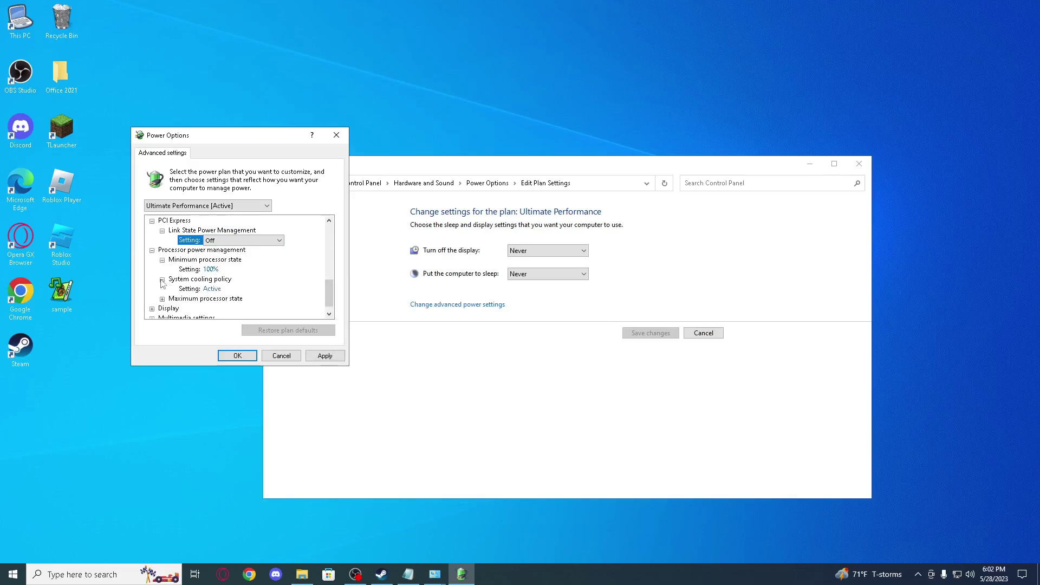
left_click(162, 299)
scroll(171, 309, "down", 1)
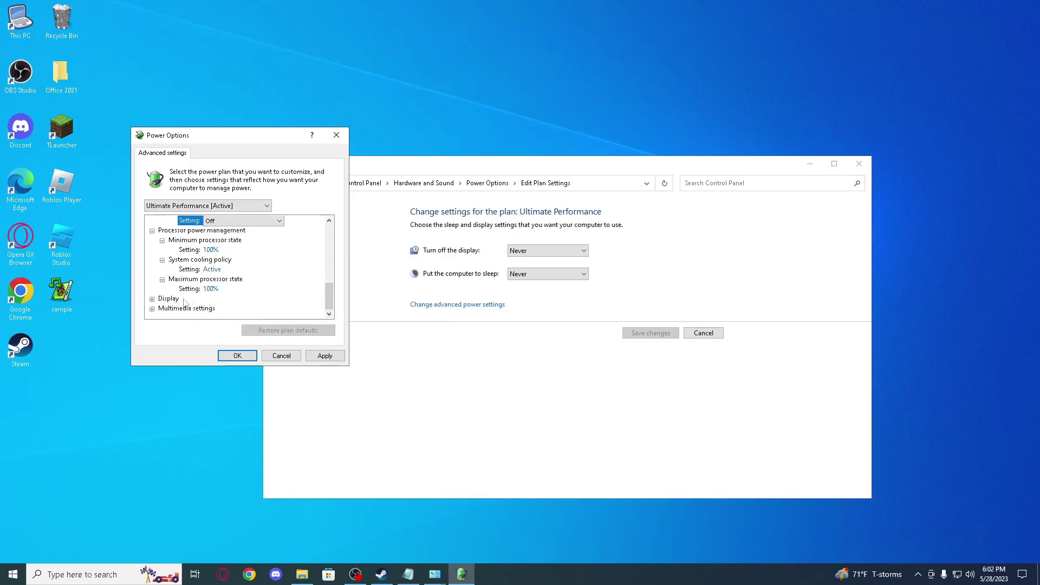
left_click(152, 300)
left_click(162, 308)
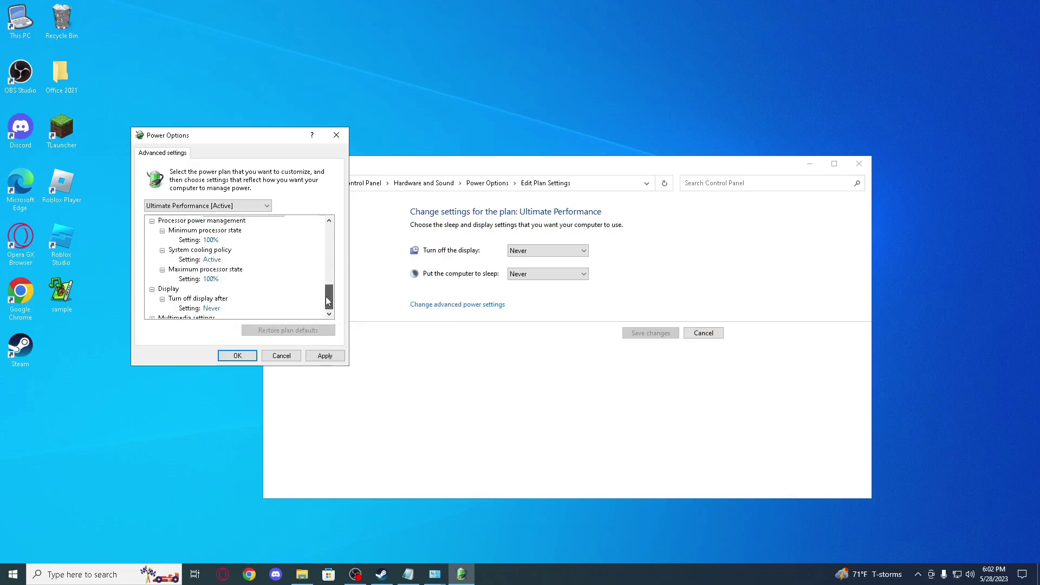
scroll(327, 302, "down", 2)
left_click(325, 356)
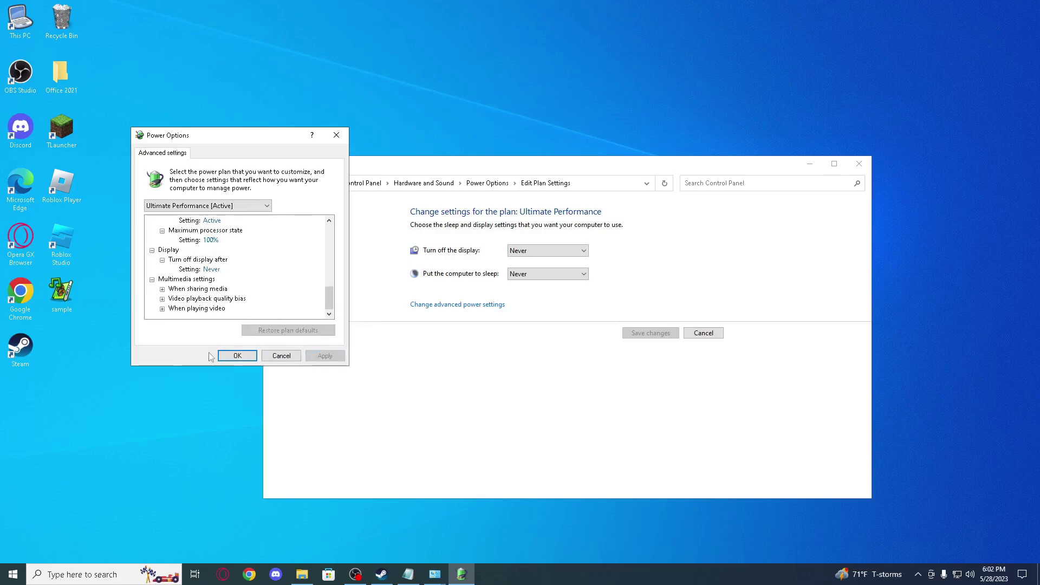
left_click(237, 355)
left_click(859, 164)
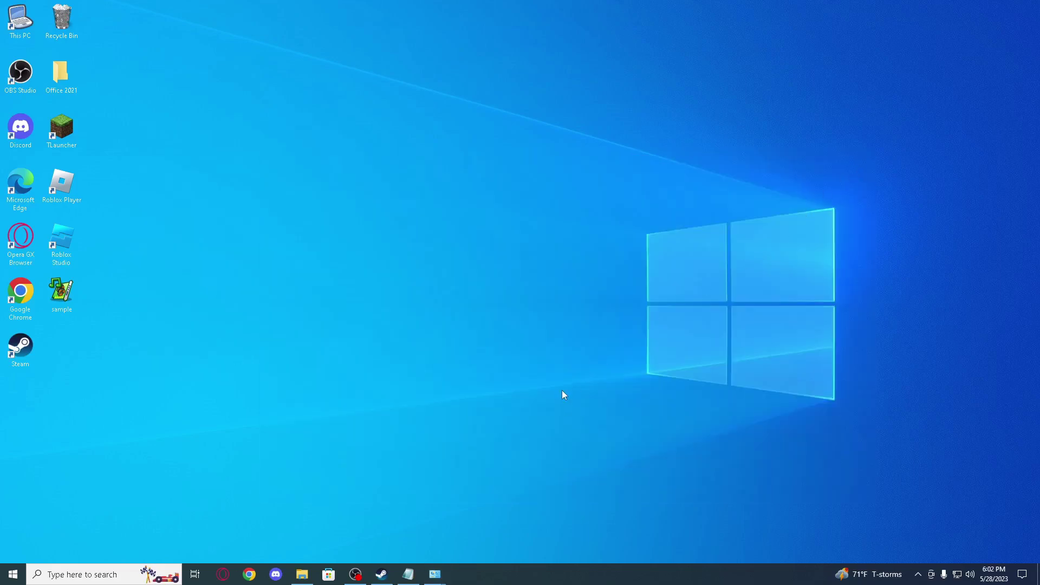